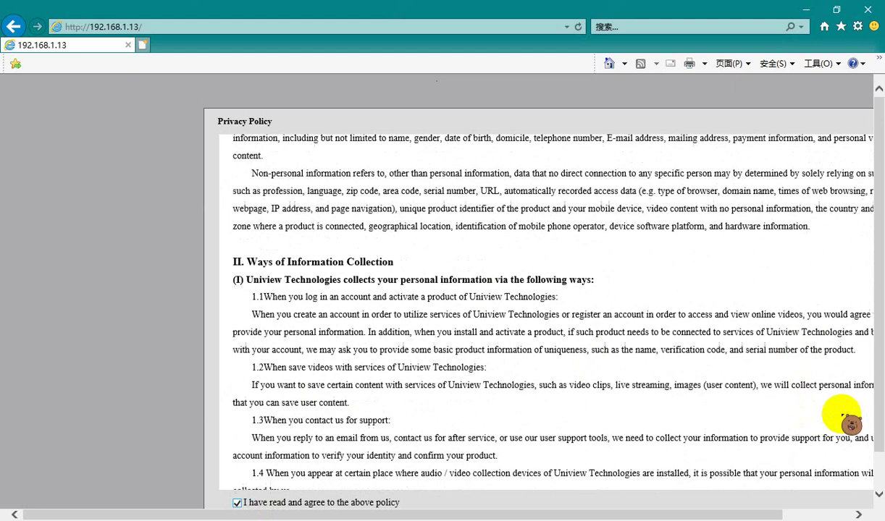
pyautogui.scroll(-1, 869, 470)
# Agree to the camera's privacy policy and dismiss it
pyautogui.click(553, 489)
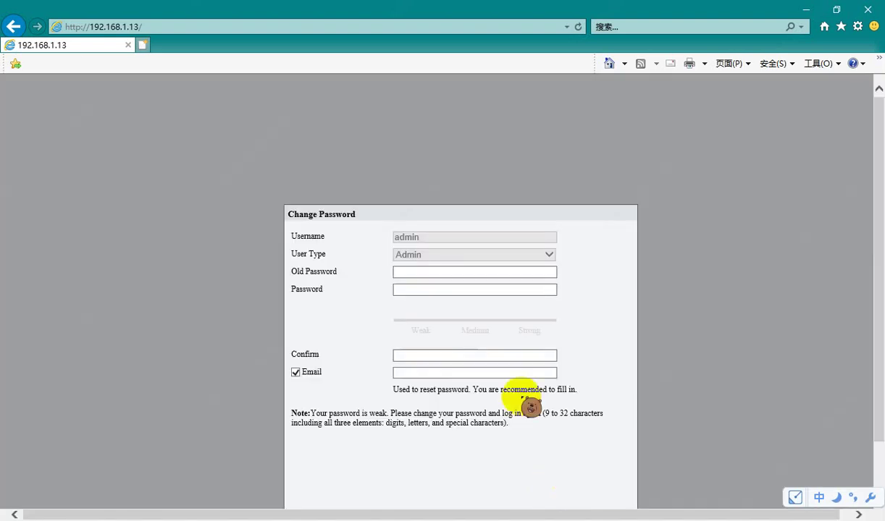
# Enter the old admin password, then type and confirm the new one
pyautogui.click(459, 272)
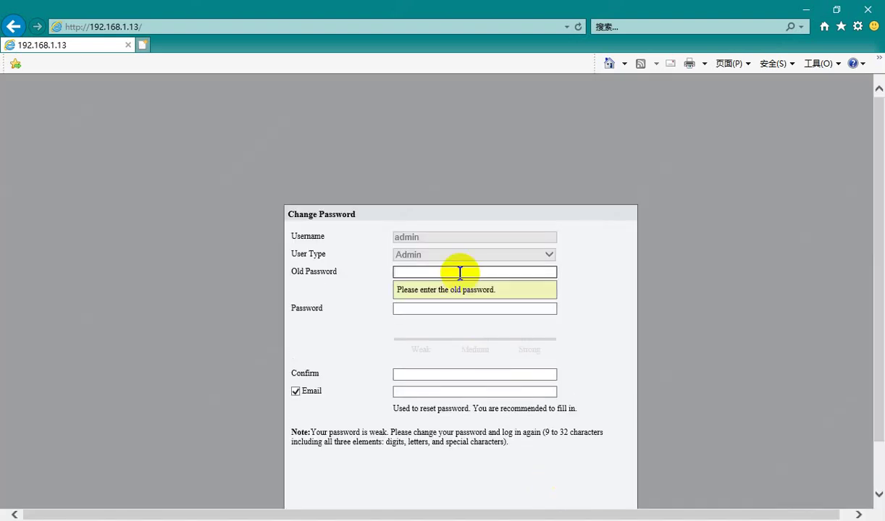
pyautogui.press('Tab')
pyautogui.press('capslock')
pyautogui.write('abcde')
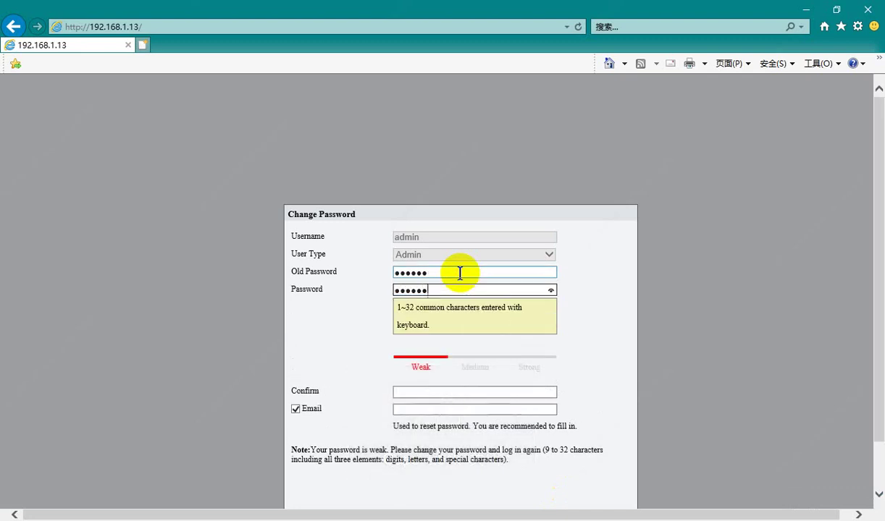
pyautogui.write('f')
pyautogui.press('Tab')
pyautogui.press('capslock')
pyautogui.write('g')
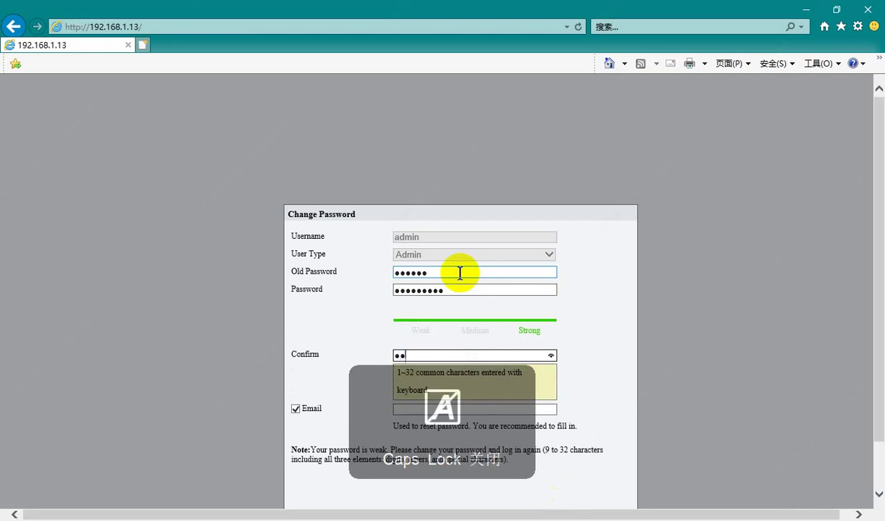
pyautogui.write('hi')
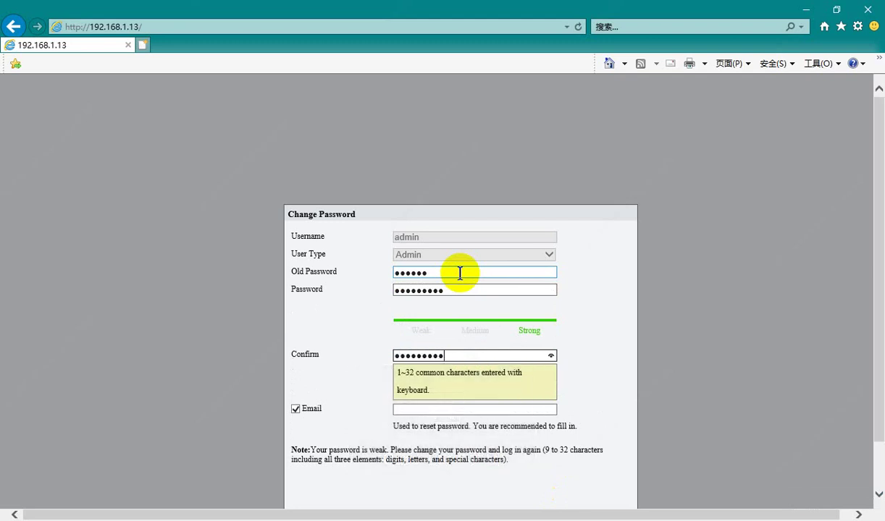
pyautogui.click(301, 416)
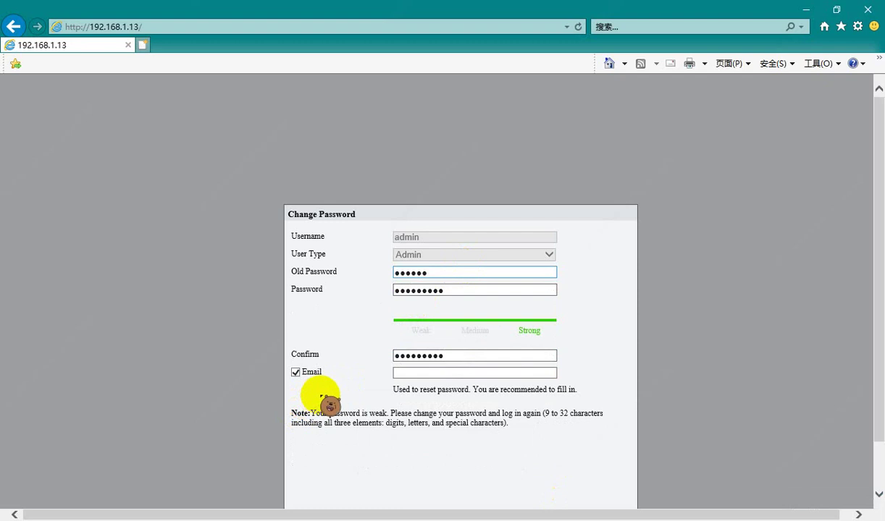
# Submit the password change without an e-mail, accept the risk warning and agree to re-login
pyautogui.scroll(-2, 478, 384)
pyautogui.click(460, 493)
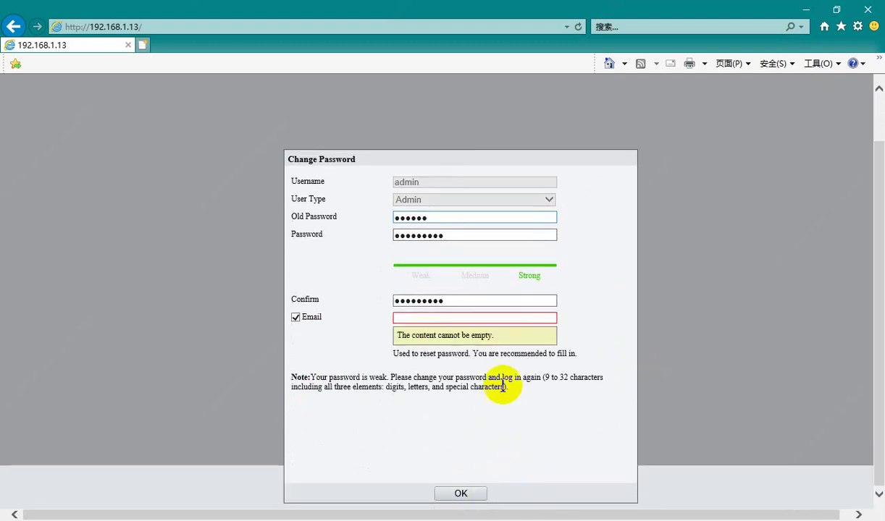
pyautogui.click(295, 318)
pyautogui.click(465, 319)
pyautogui.click(472, 490)
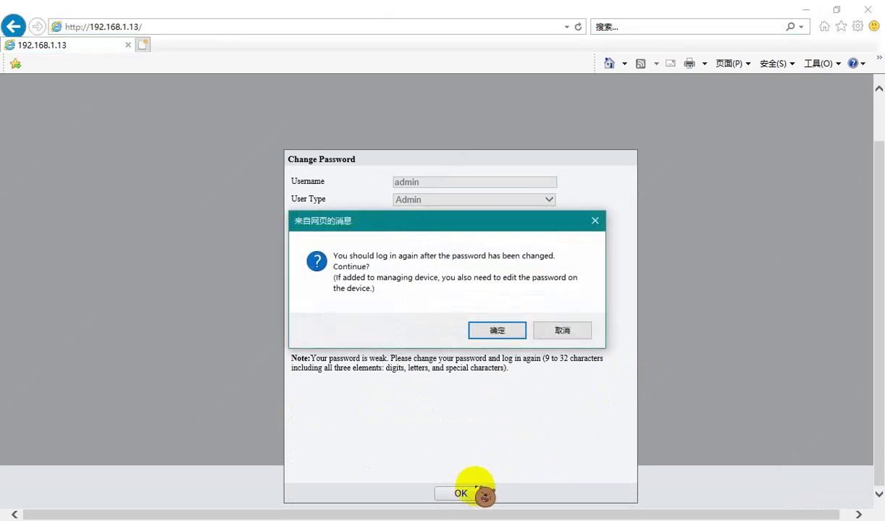
pyautogui.click(510, 330)
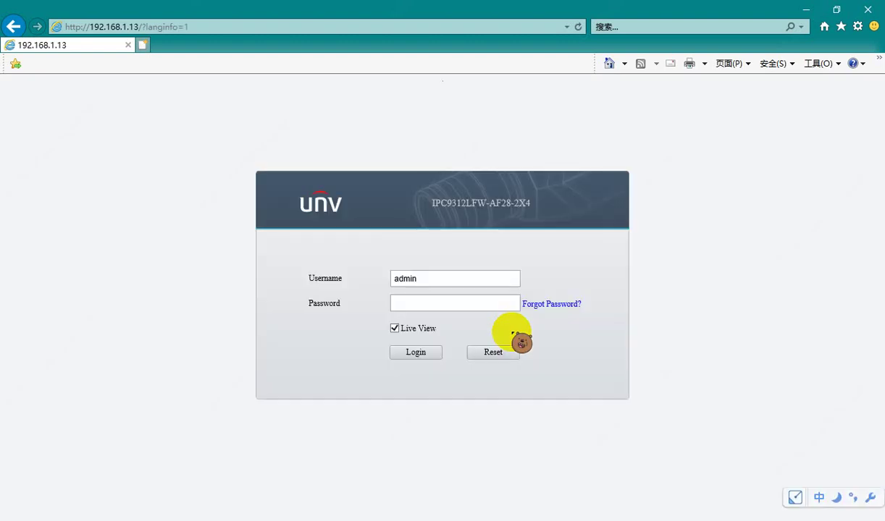
# Sign back in as admin with the new password to reach Live View
pyautogui.click(456, 301)
pyautogui.press('capslock')
pyautogui.press('capslock')
pyautogui.write('123456789')
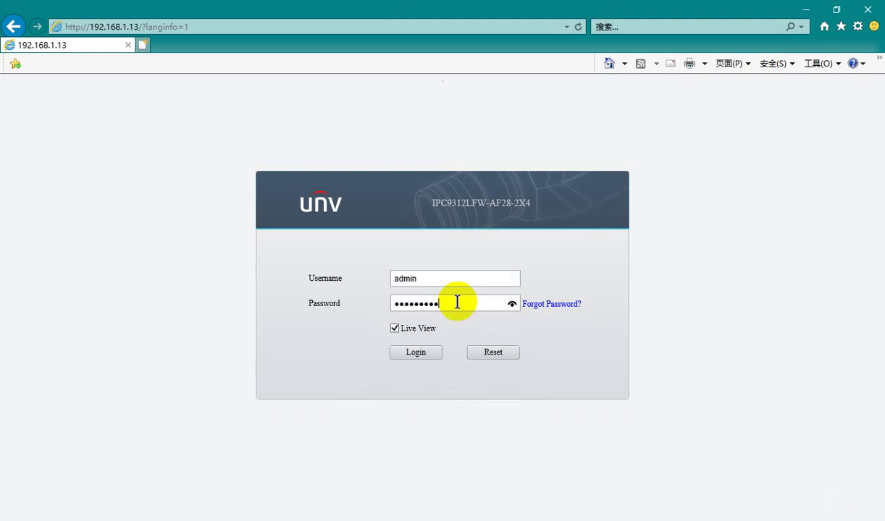
pyautogui.press('Return')
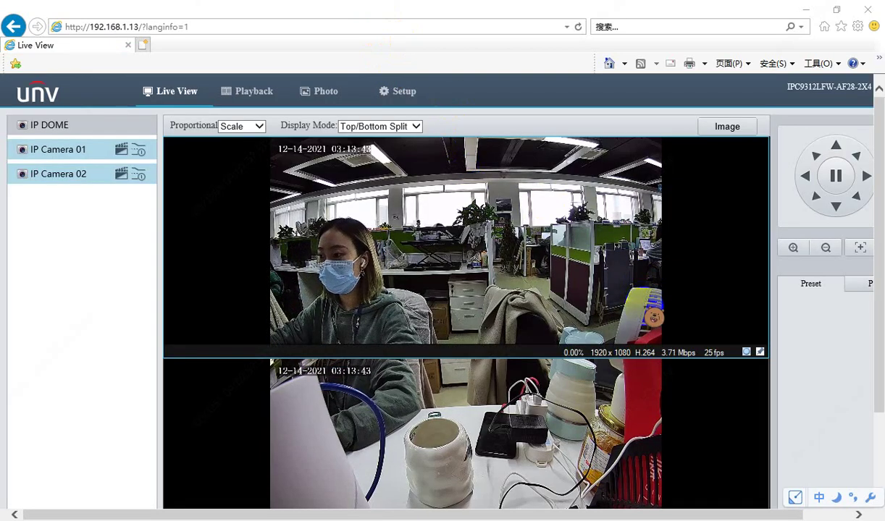
# Check the firmware version CIPC-B2302.3.82.211123 on the Setup Basic Info page
pyautogui.click(415, 97)
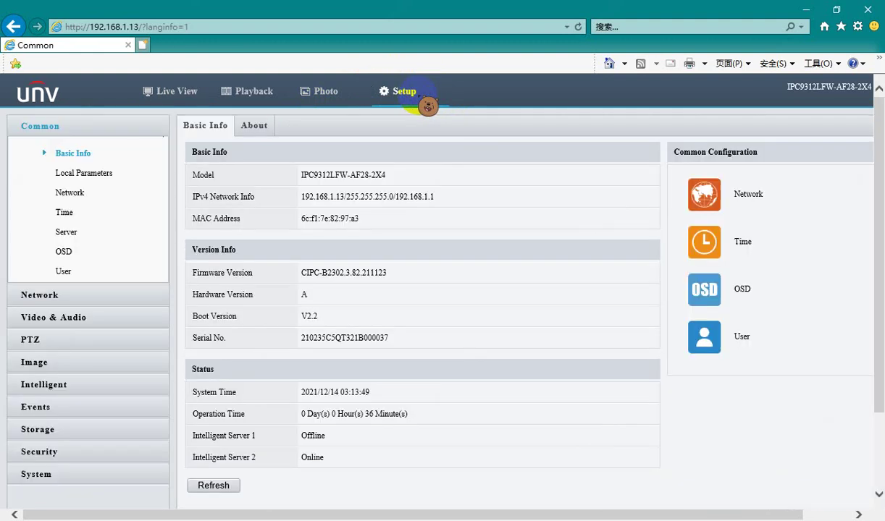
pyautogui.moveTo(395, 273); pyautogui.dragTo(367, 273)
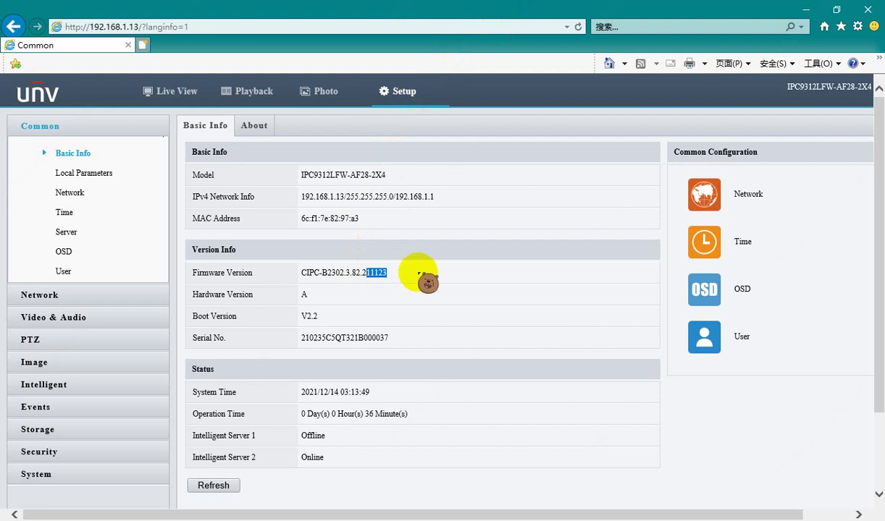
pyautogui.click(474, 277)
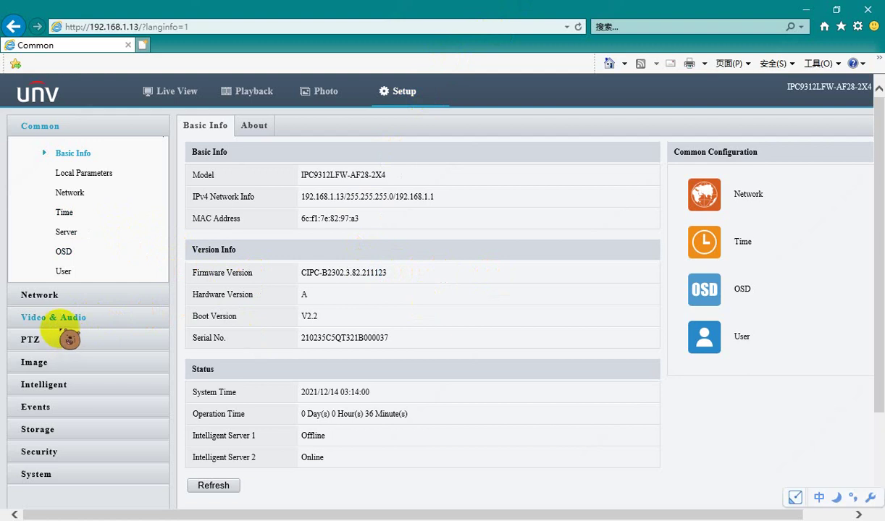
# Save an Alarm Volume of 3 in the Audio File settings
pyautogui.click(59, 321)
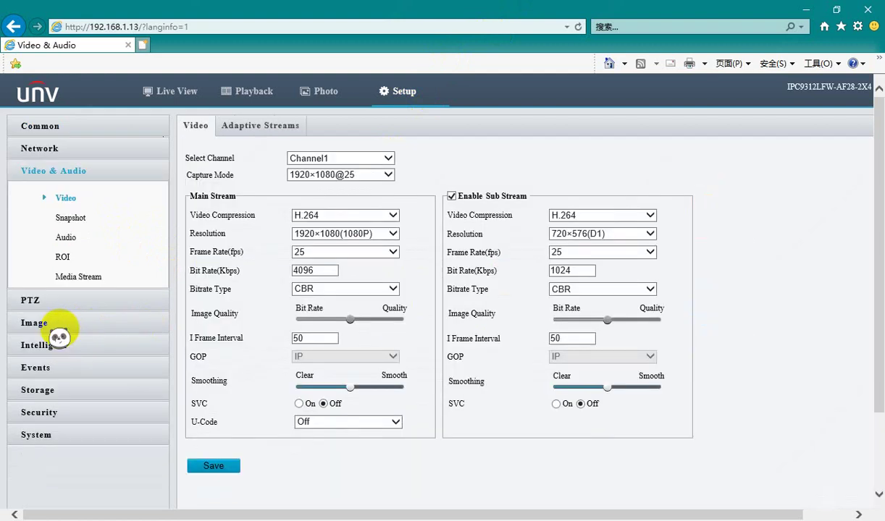
pyautogui.click(72, 237)
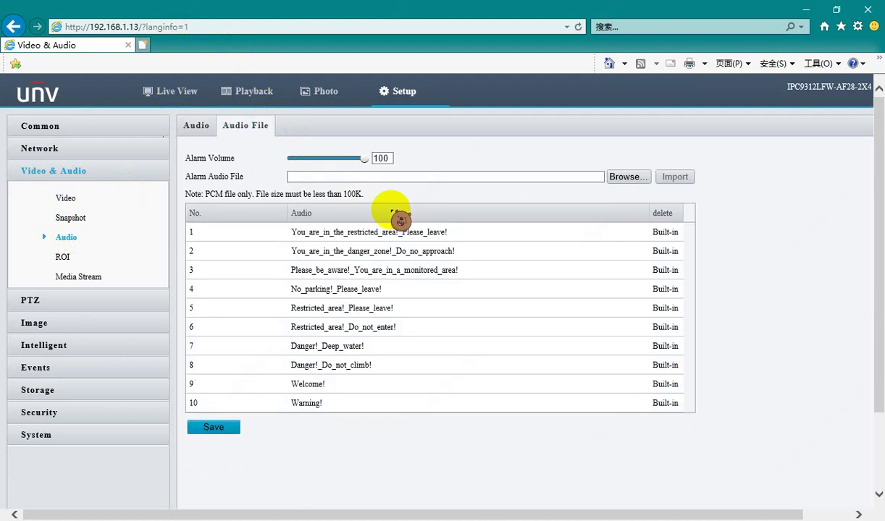
pyautogui.click(384, 160)
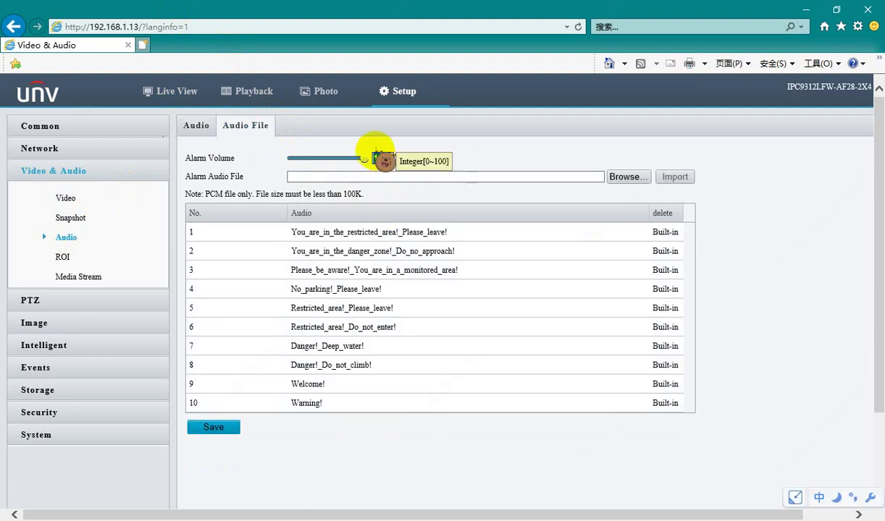
pyautogui.write('3')
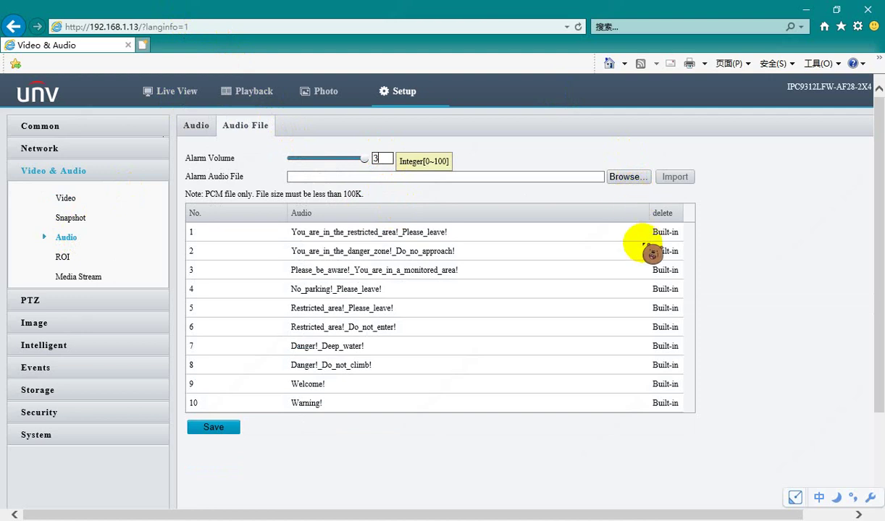
pyautogui.click(219, 429)
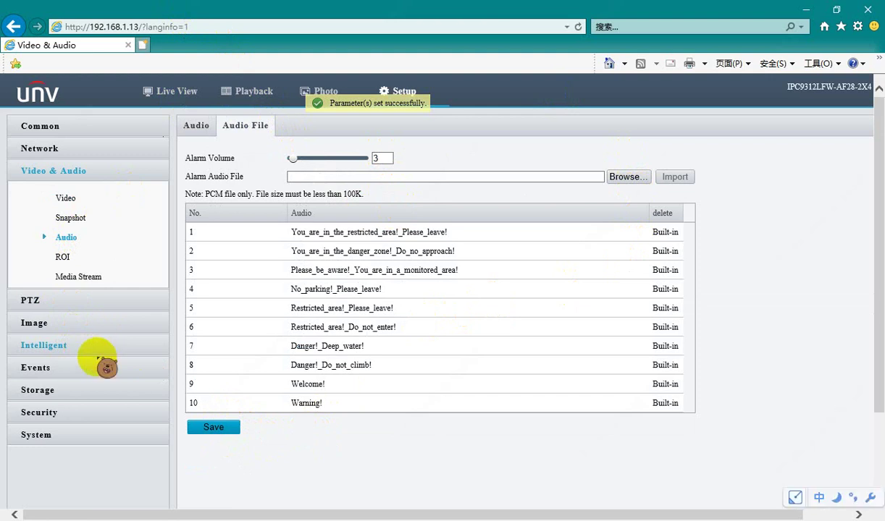
pyautogui.click(97, 349)
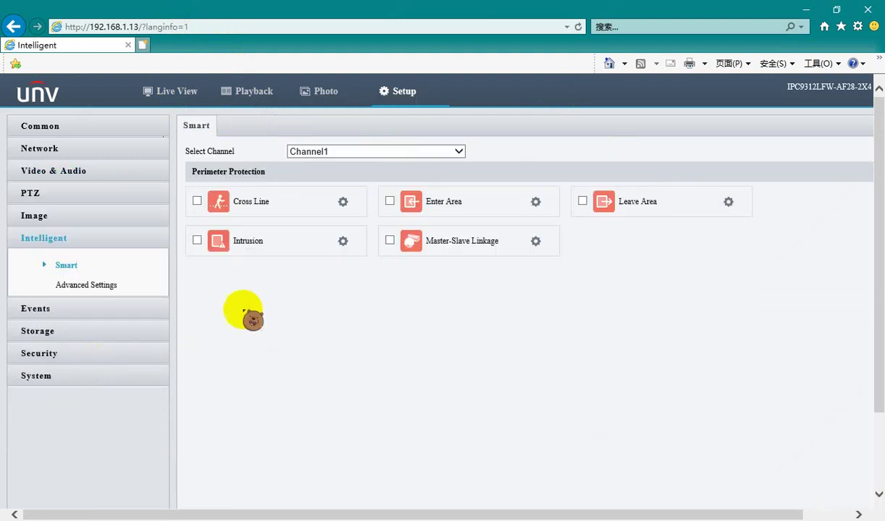
# Add Cross Line Rule1 and drag its detection line across the centre-right of the image
pyautogui.click(343, 202)
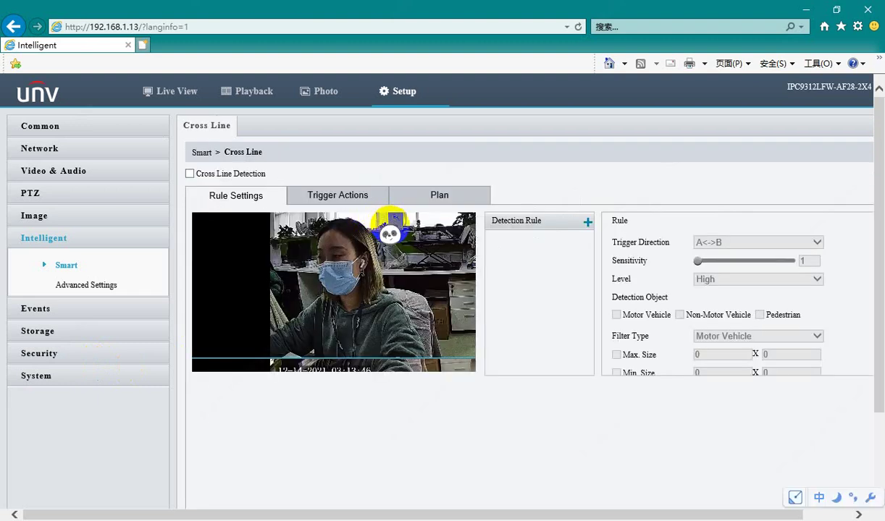
pyautogui.click(587, 222)
pyautogui.moveTo(205, 219); pyautogui.dragTo(410, 321)
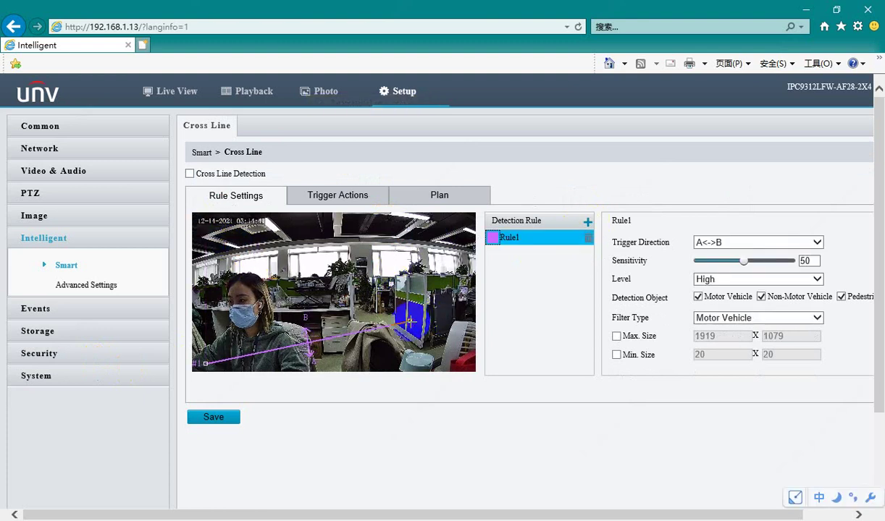
pyautogui.click(207, 363)
pyautogui.moveTo(207, 364)
pyautogui.mouseDown()
pyautogui.moveTo(318, 315)
pyautogui.moveTo(372, 327)
pyautogui.mouseUp()
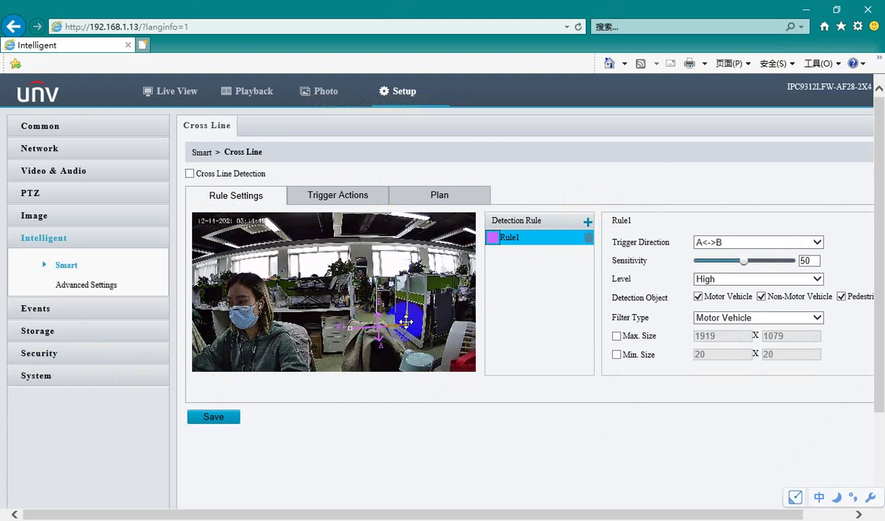
pyautogui.click(407, 326)
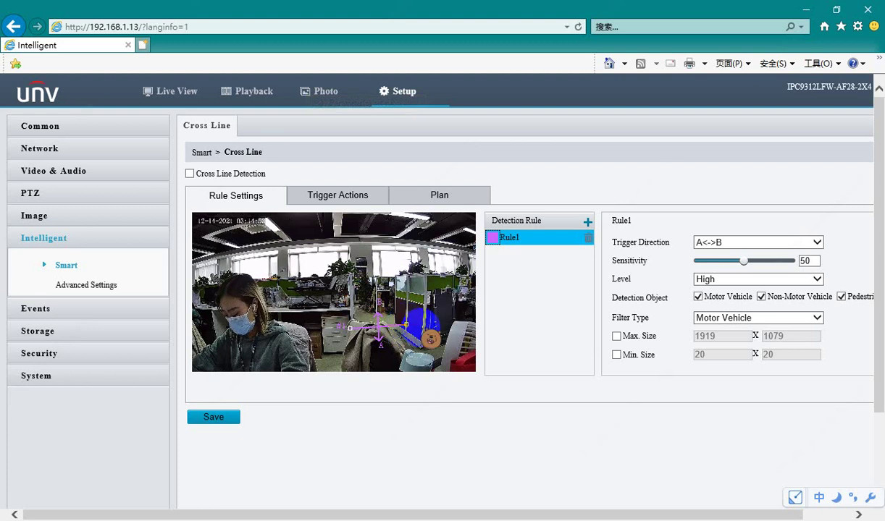
# Make cross-line alarms trigger master-slave linkage and sound alarm audio clip 9
pyautogui.click(359, 192)
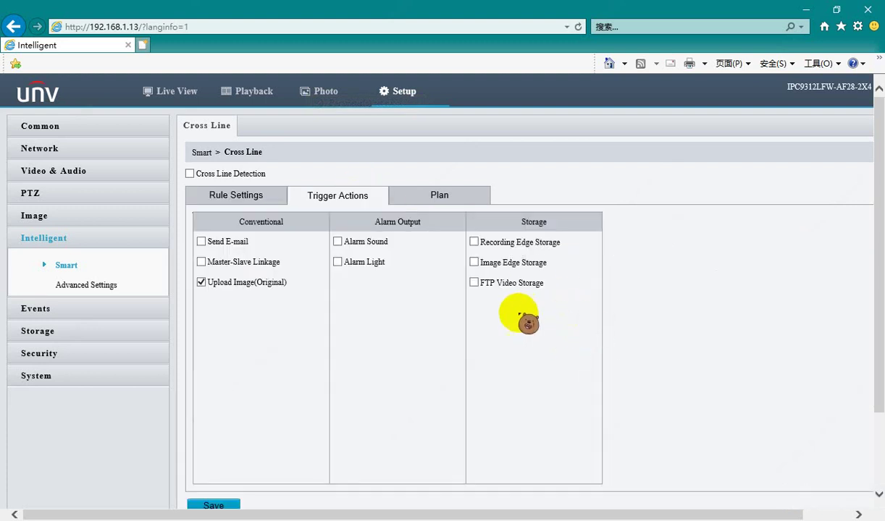
pyautogui.click(201, 282)
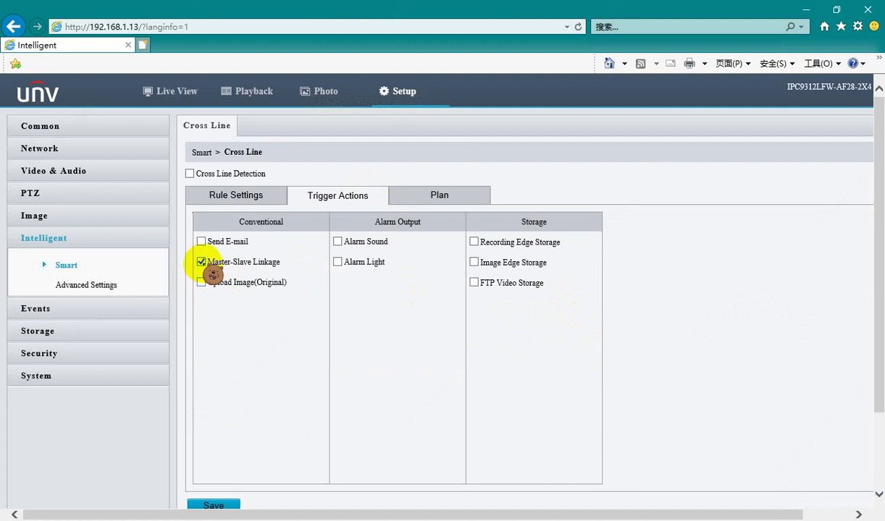
pyautogui.click(337, 241)
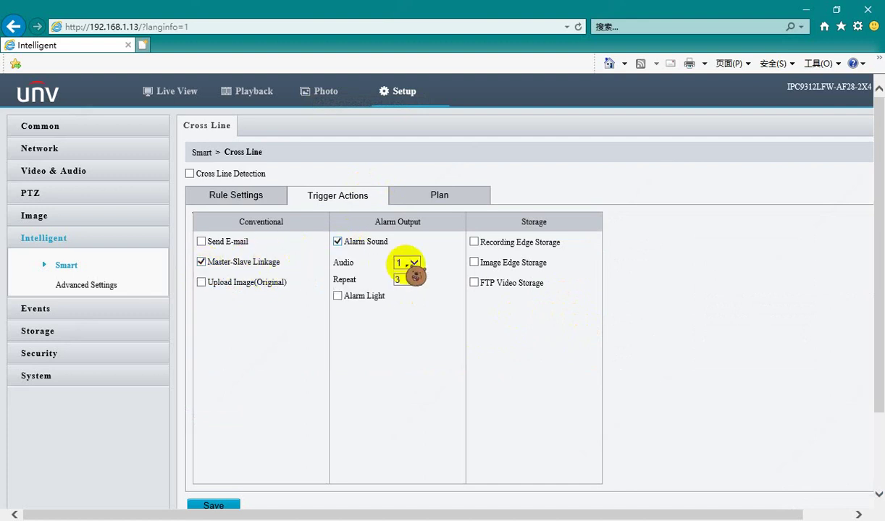
pyautogui.click(410, 263)
pyautogui.click(412, 326)
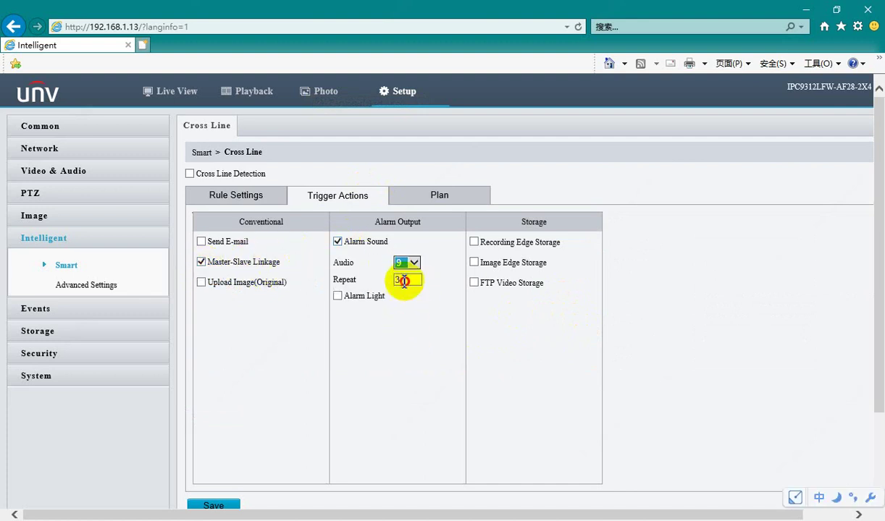
pyautogui.click(404, 281)
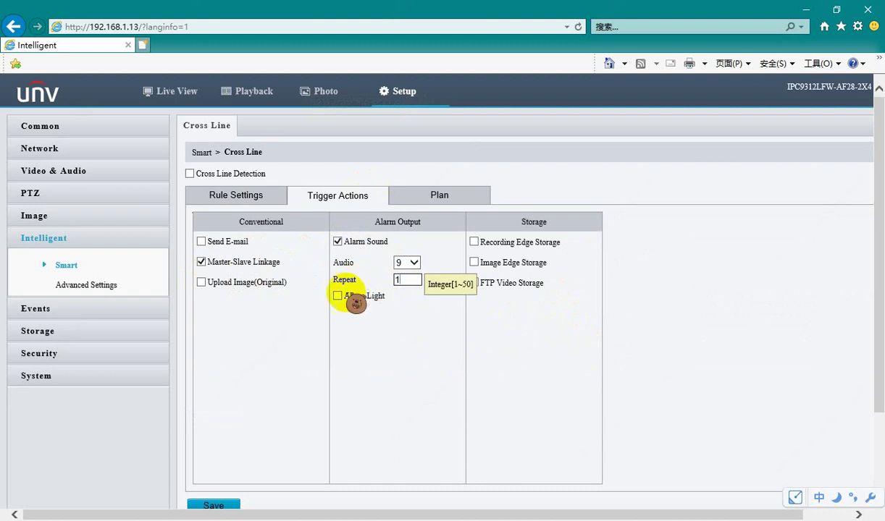
# Enable a 1-second alarm light, review the arming schedule and save the cross-line settings
pyautogui.click(338, 295)
pyautogui.click(404, 317)
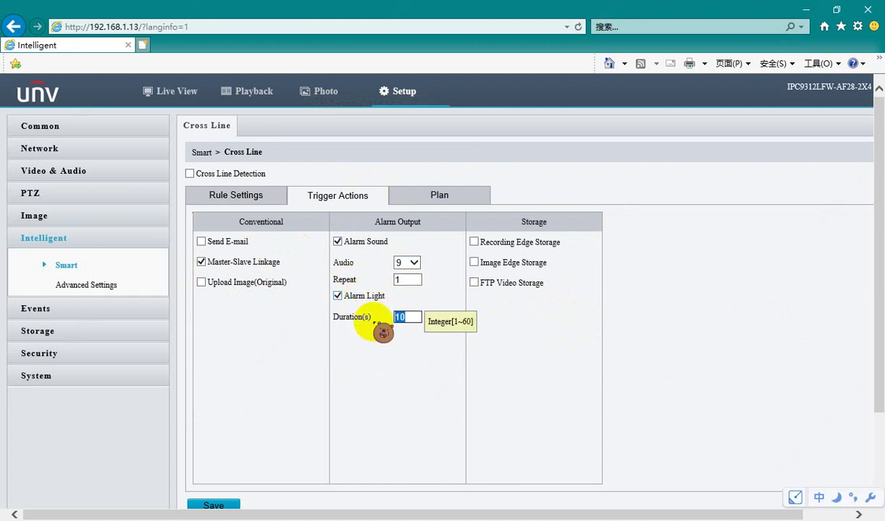
pyautogui.click(469, 410)
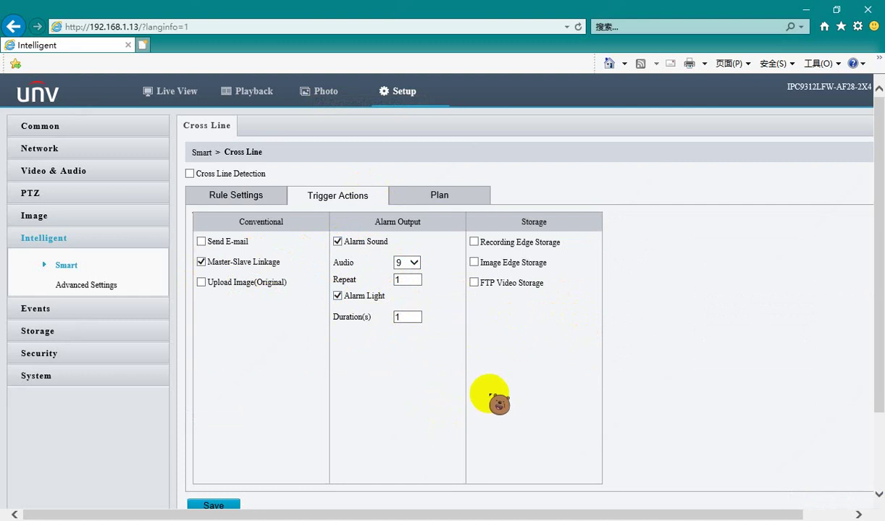
pyautogui.click(406, 198)
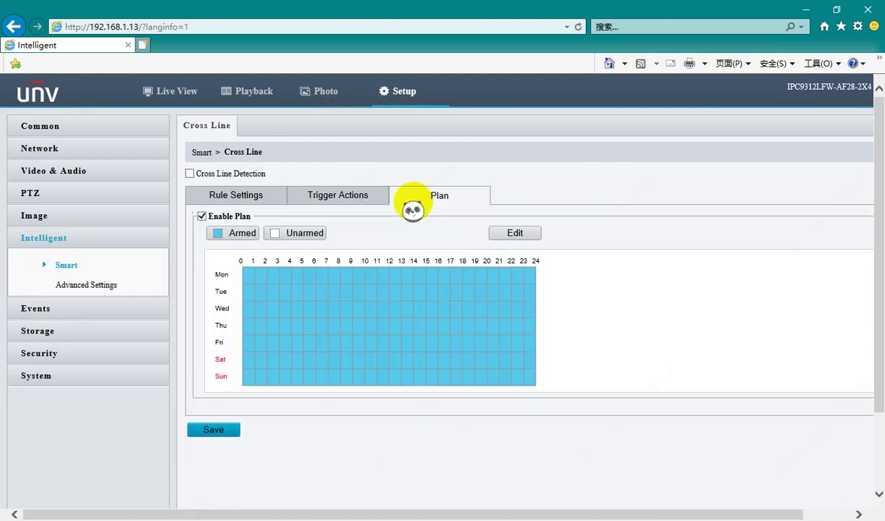
pyautogui.click(223, 195)
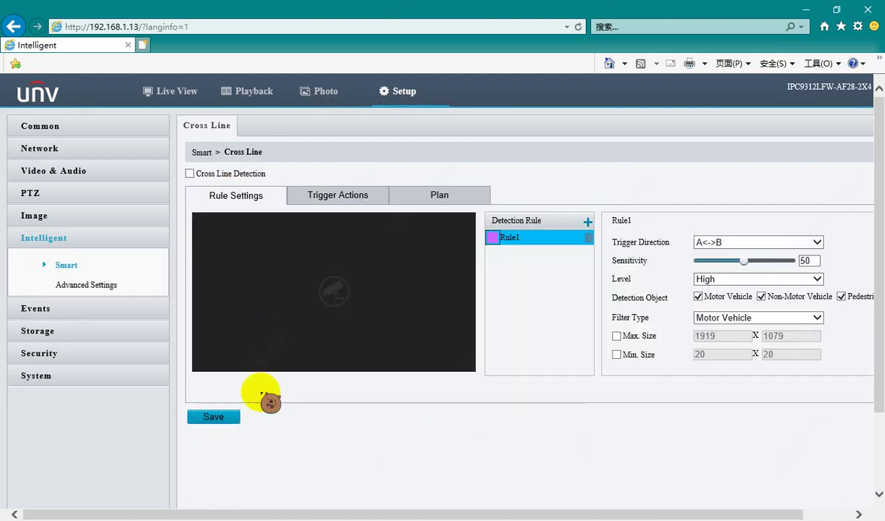
pyautogui.click(224, 420)
pyautogui.click(231, 418)
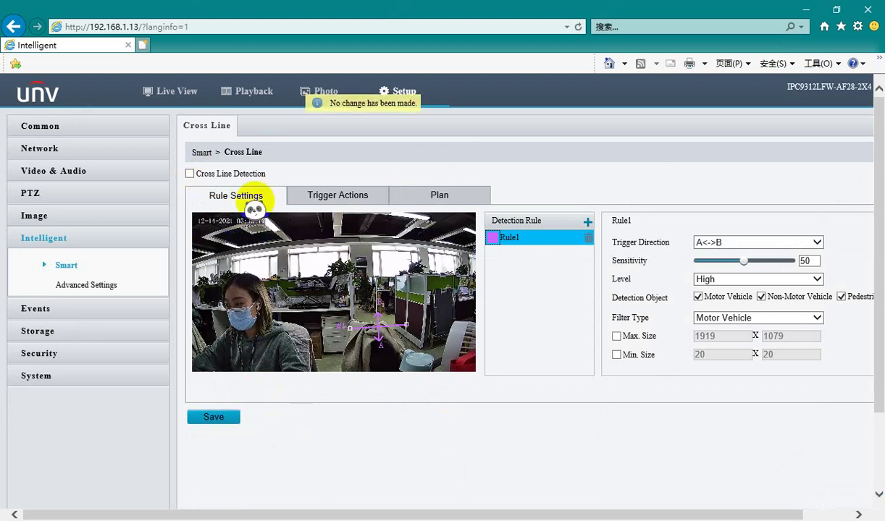
pyautogui.click(203, 153)
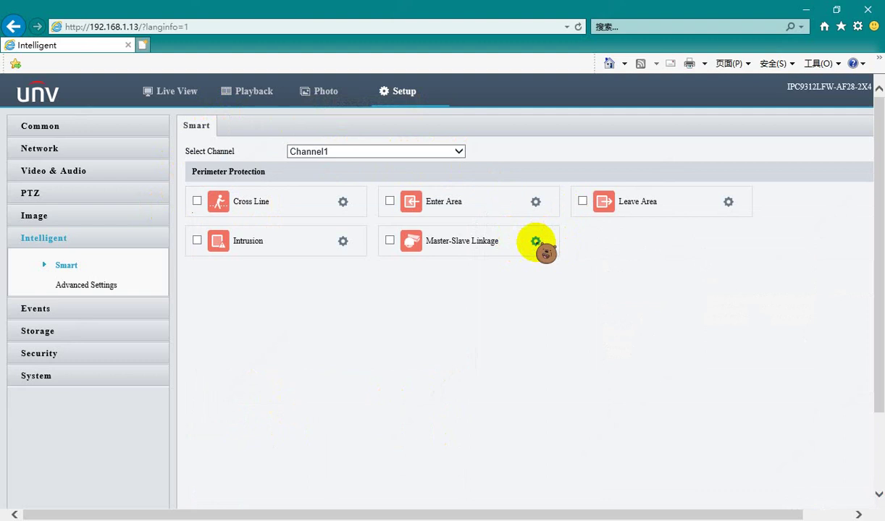
# Open Master-Slave Linkage in manual calibration with panoramic and closeup feeds side by side
pyautogui.click(535, 241)
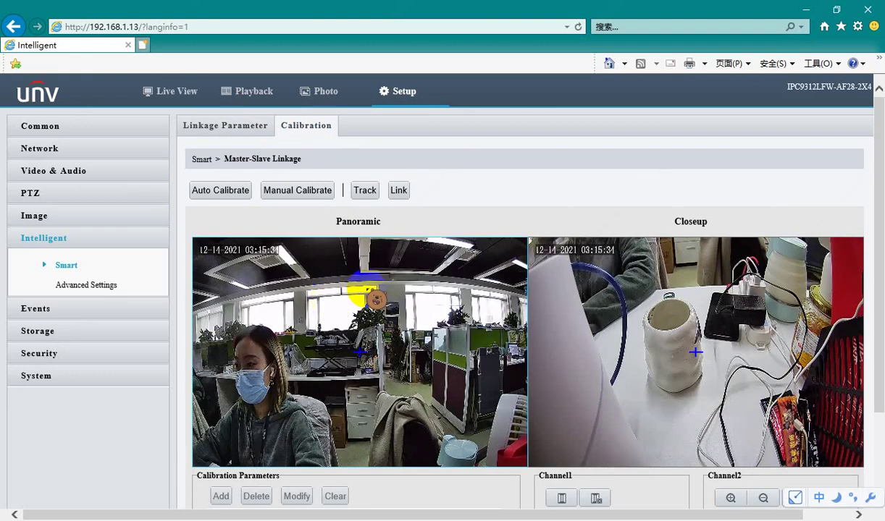
pyautogui.scroll(-2, 506, 290)
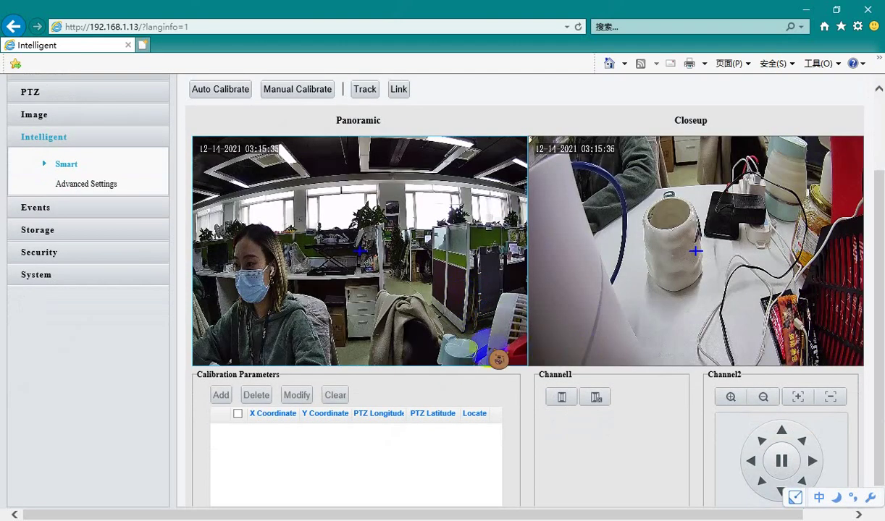
pyautogui.scroll(2, 547, 347)
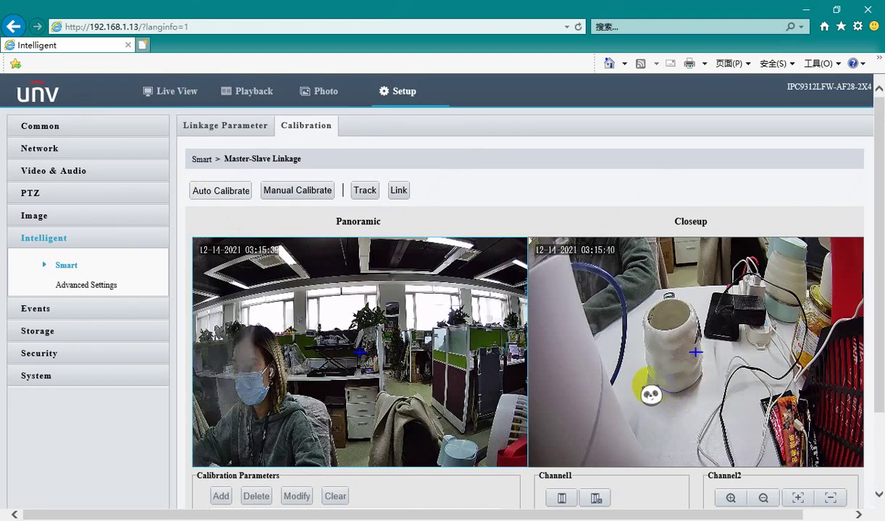
pyautogui.scroll(-2, 637, 340)
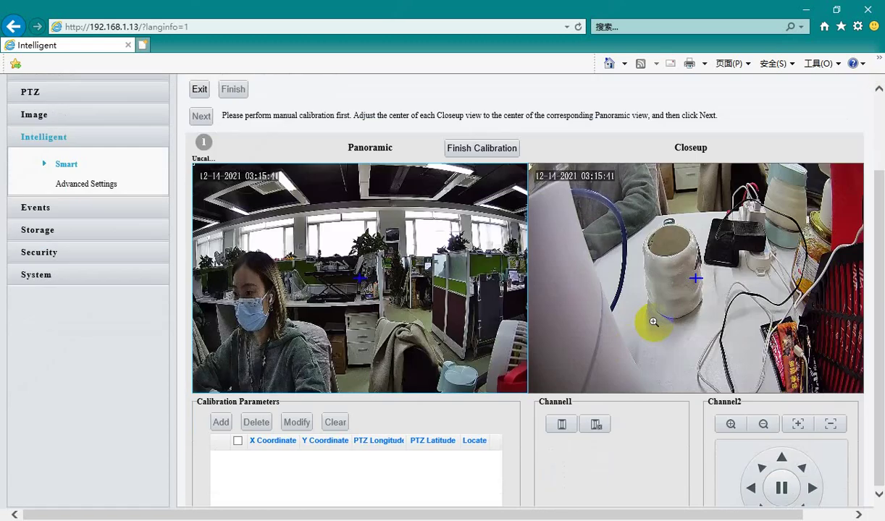
# Tilt and pan the Channel2 closeup camera until its centre matches the panoramic centre
pyautogui.click(784, 457)
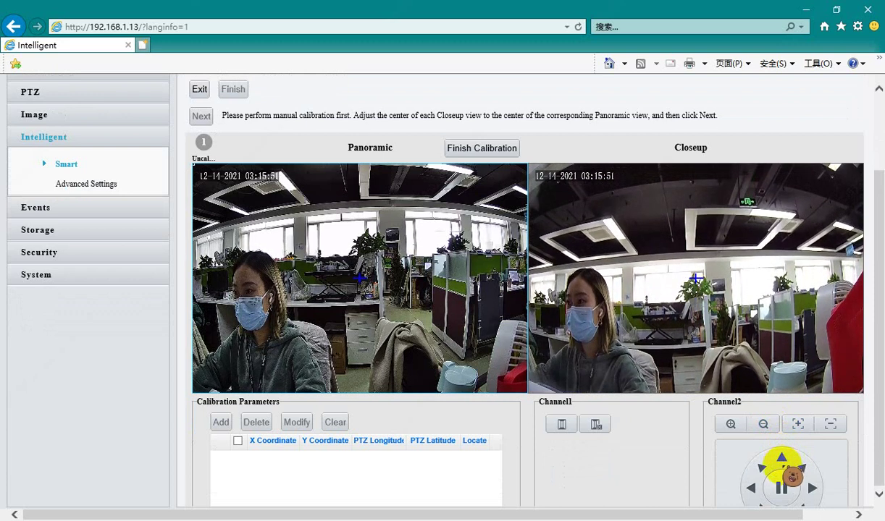
pyautogui.scroll(-2, 781, 464)
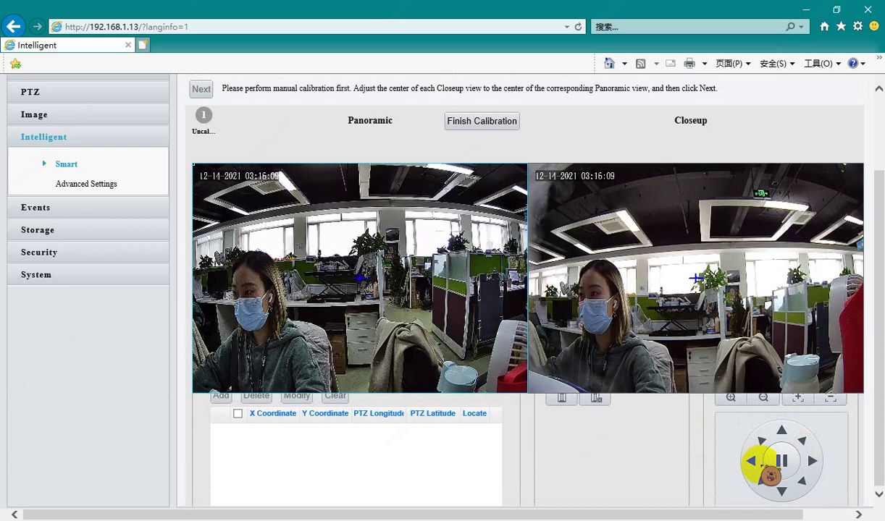
pyautogui.click(779, 489)
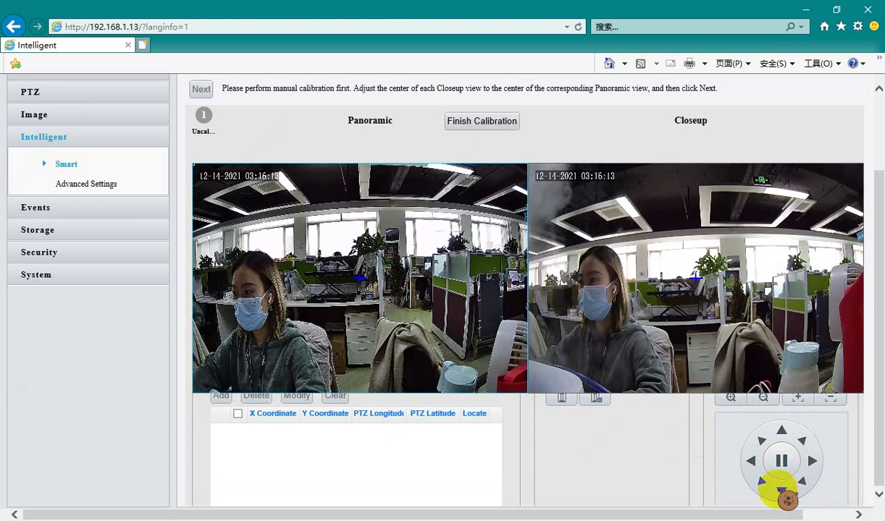
pyautogui.click(781, 432)
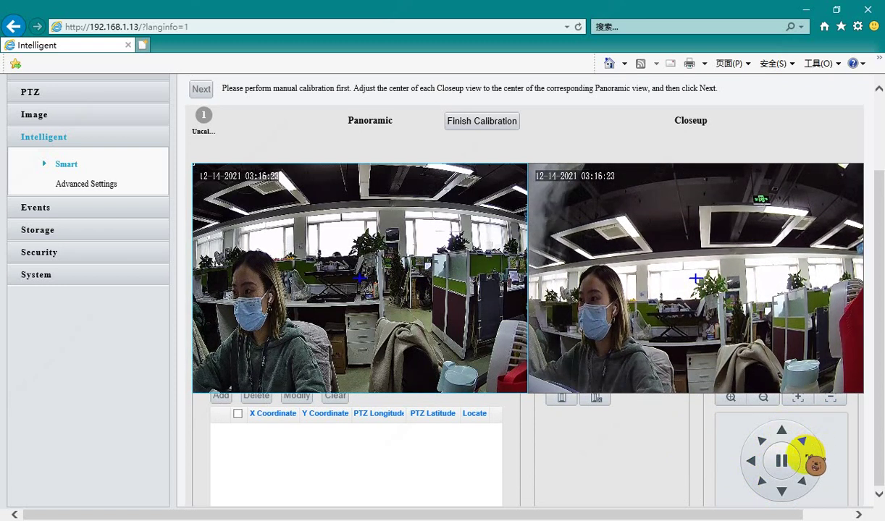
pyautogui.click(811, 460)
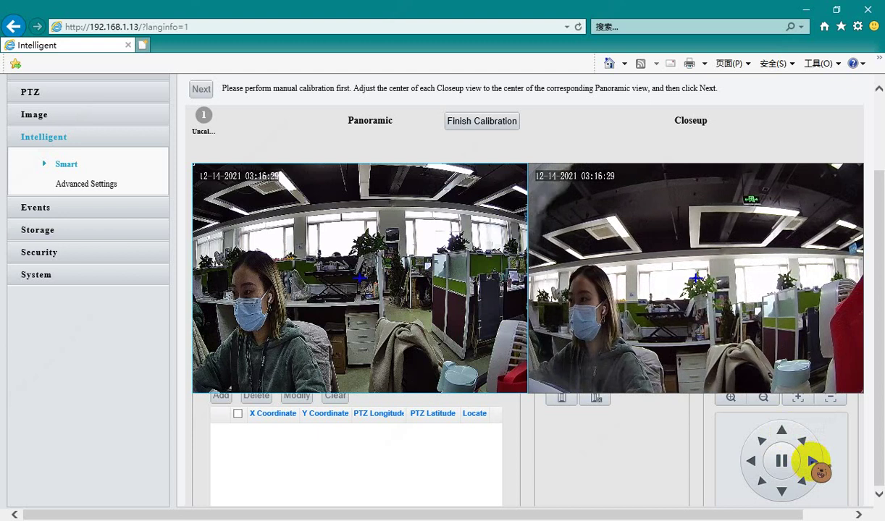
pyautogui.click(751, 460)
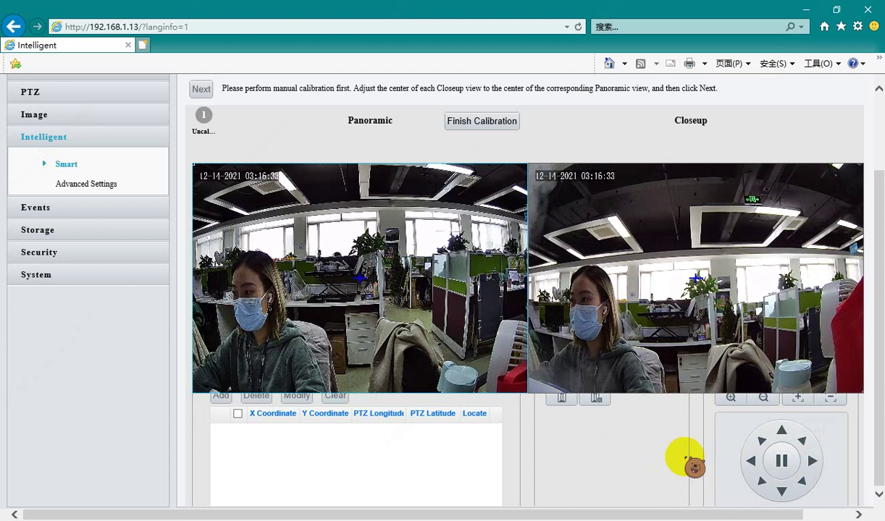
pyautogui.scroll(1, 684, 457)
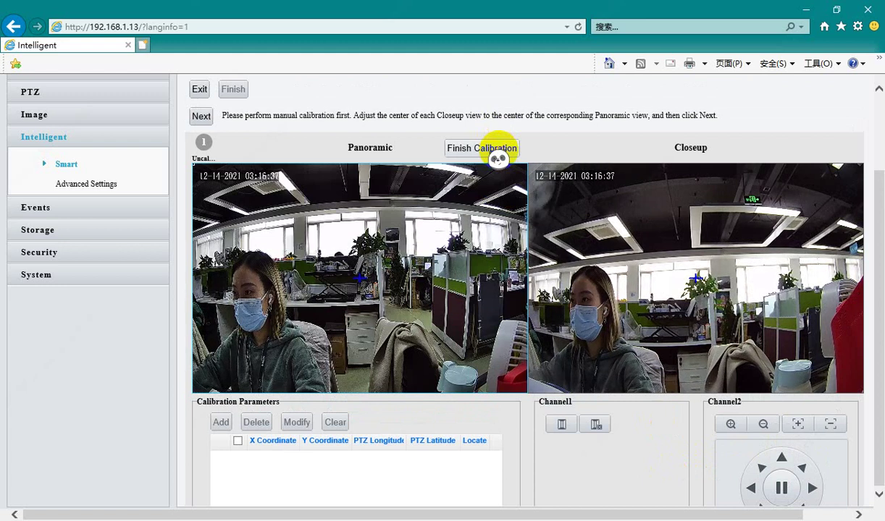
# Run One-Click Calibrate until auto calibration succeeds, then finish calibration
pyautogui.click(201, 116)
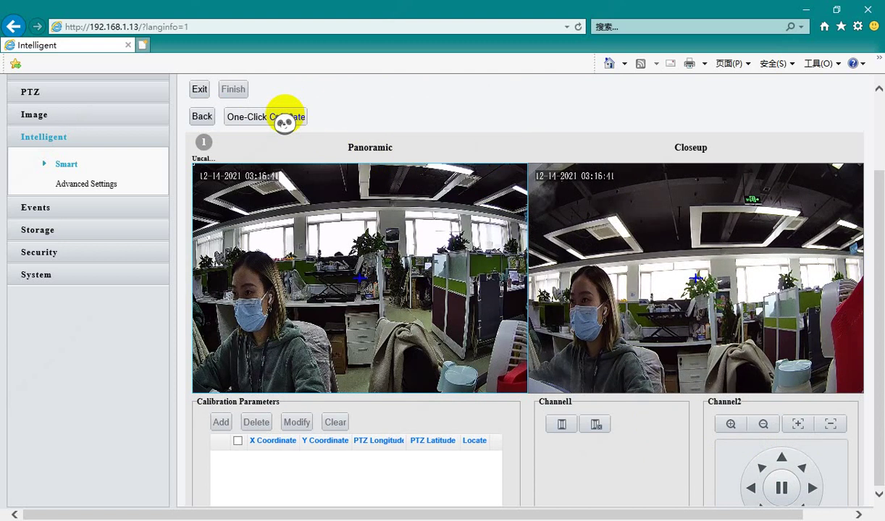
pyautogui.click(285, 118)
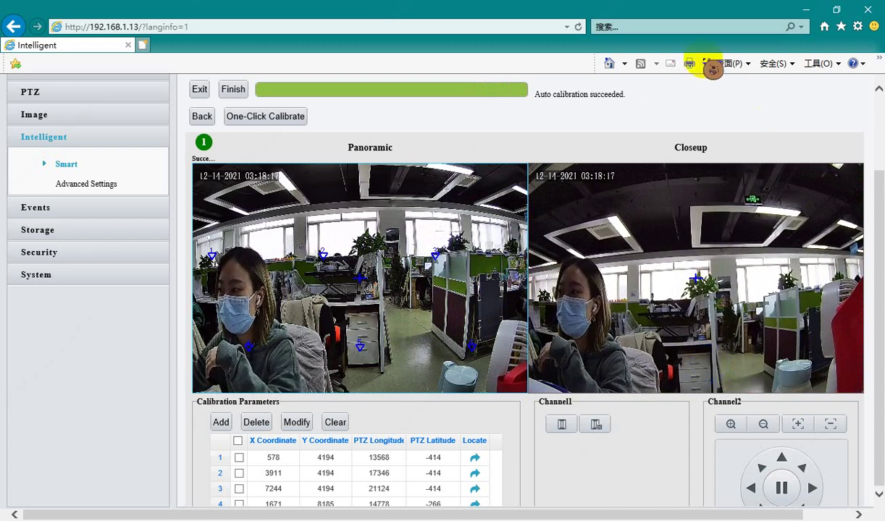
pyautogui.scroll(1, 598, 128)
pyautogui.click(230, 154)
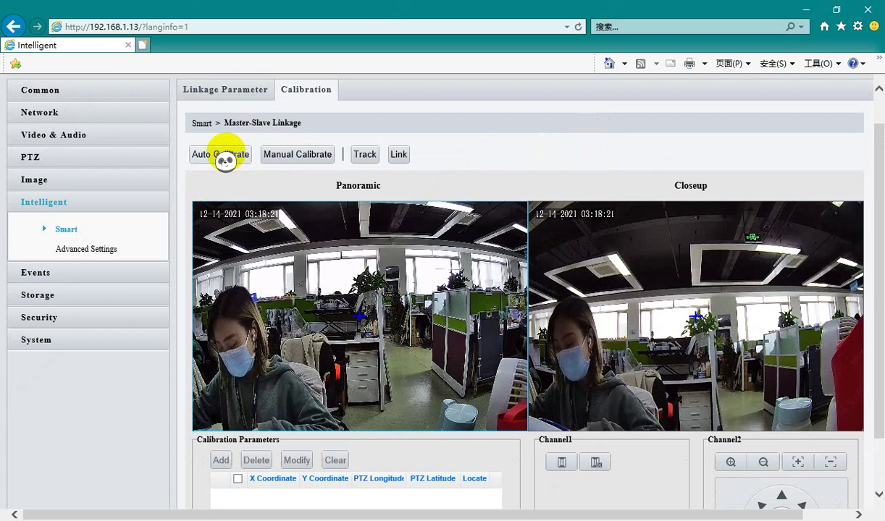
# Back on the Smart overview, tick Cross Line and Master-Slave Linkage for Channel1
pyautogui.scroll(1, 434, 145)
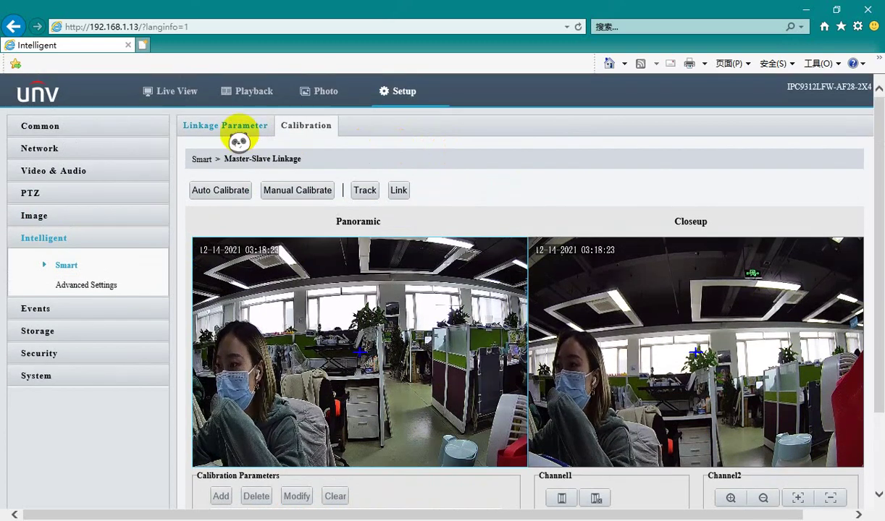
pyautogui.click(197, 159)
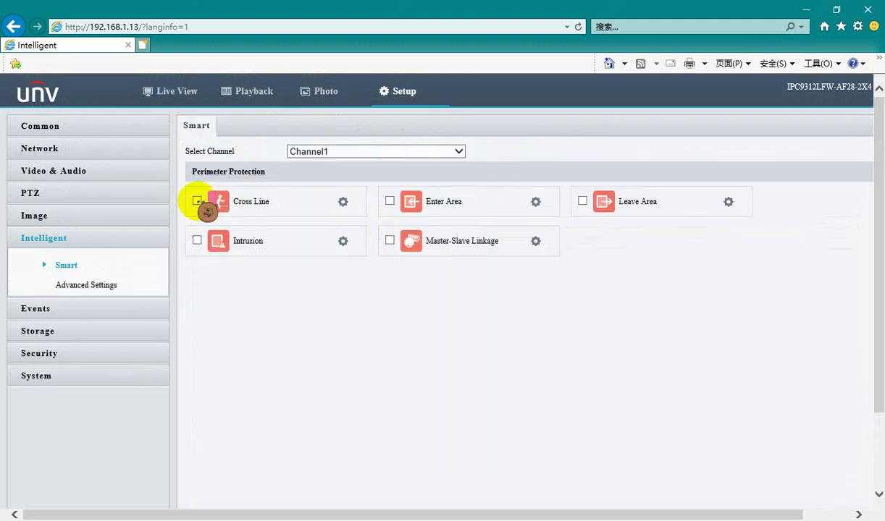
pyautogui.click(197, 201)
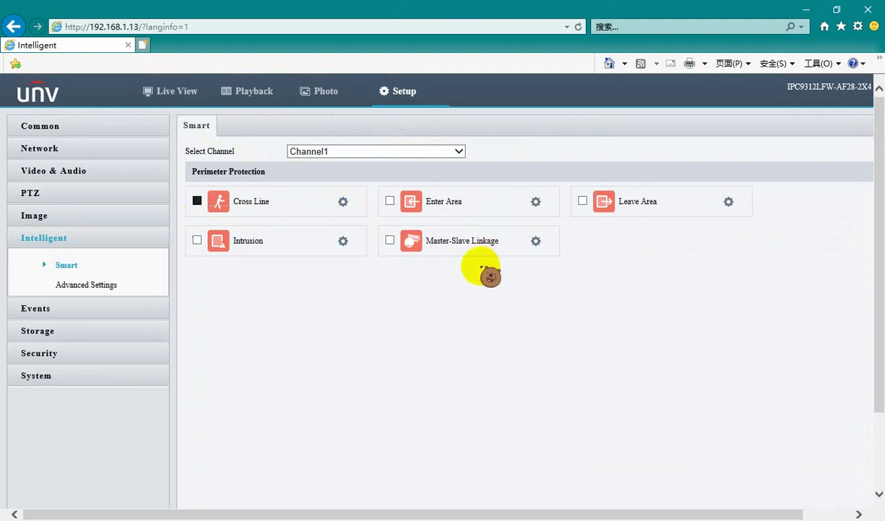
pyautogui.click(389, 240)
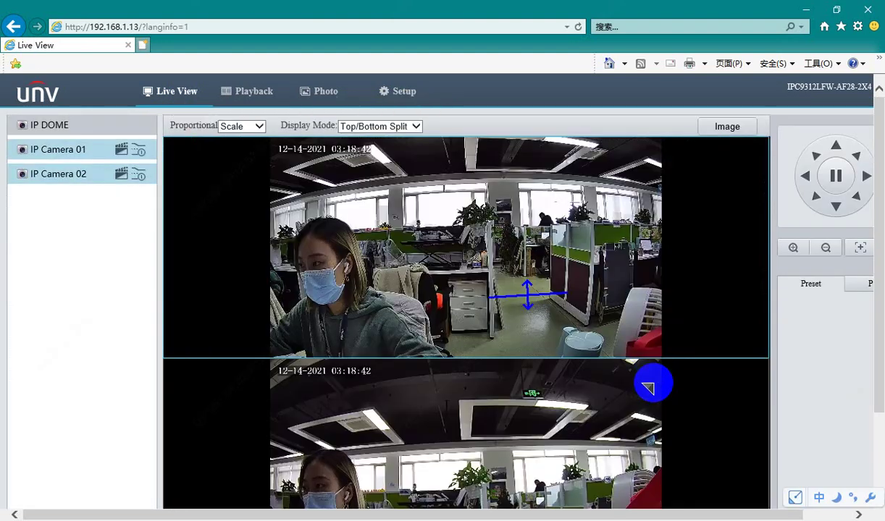
# Show the detected-target snapshot panel in Live View, then display the split video full screen
pyautogui.scroll(-3, 855, 376)
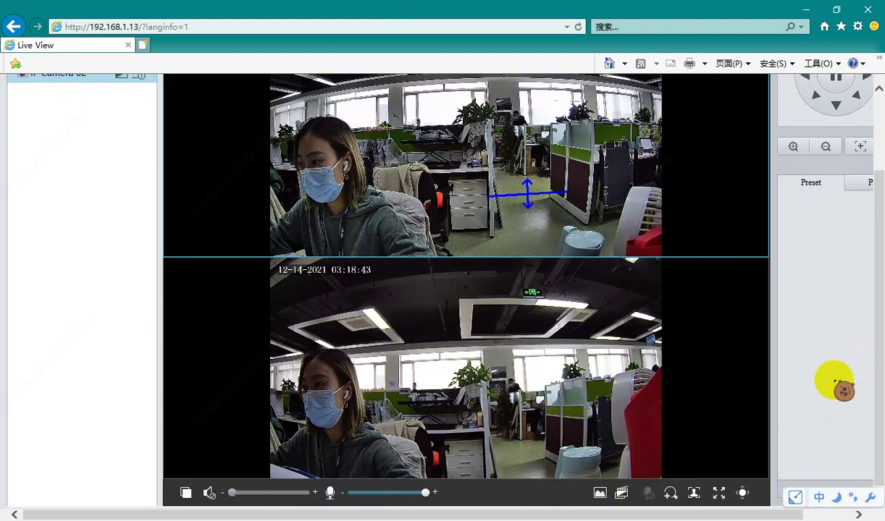
pyautogui.click(692, 495)
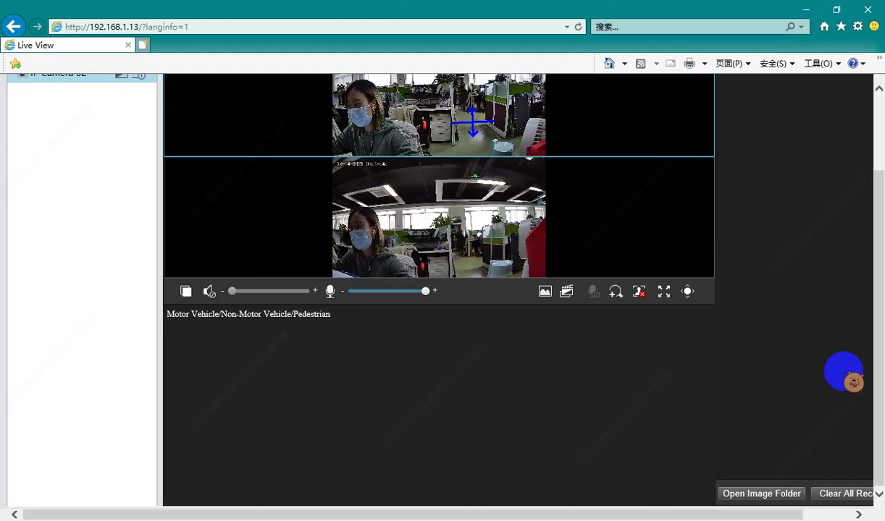
pyautogui.scroll(3, 441, 289)
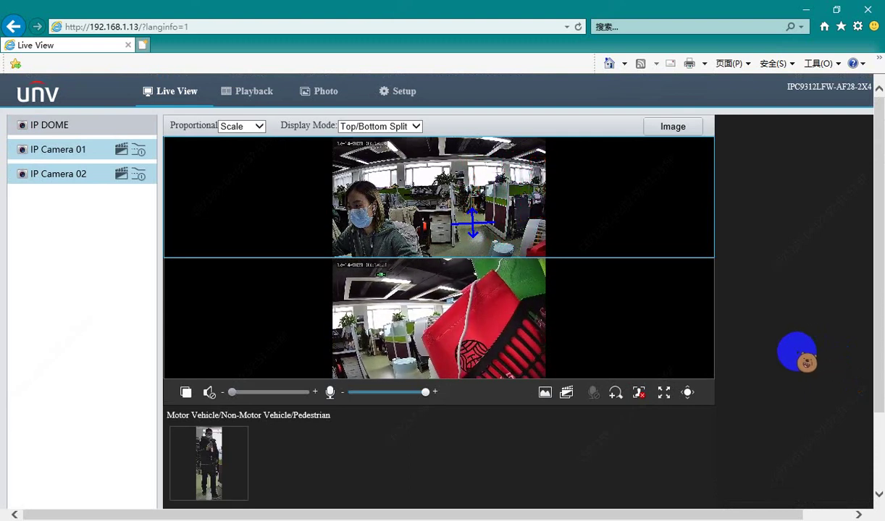
pyautogui.click(662, 392)
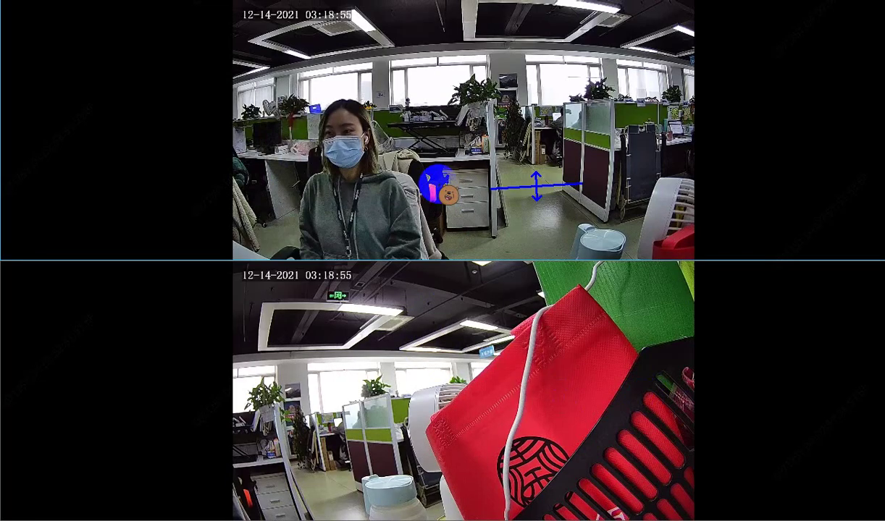